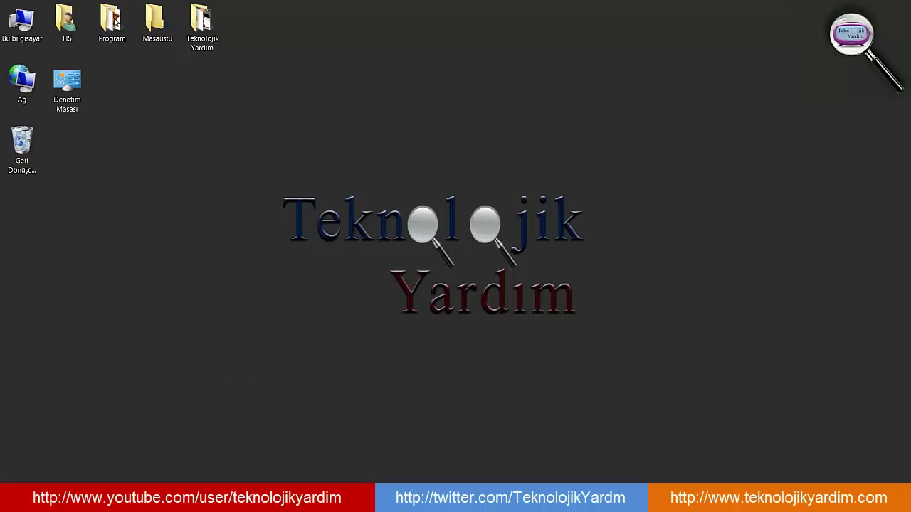
- Bring up the full list of Control Panel items, close it, and open Bu bilgisayar to see the drives
double_click(66, 87)
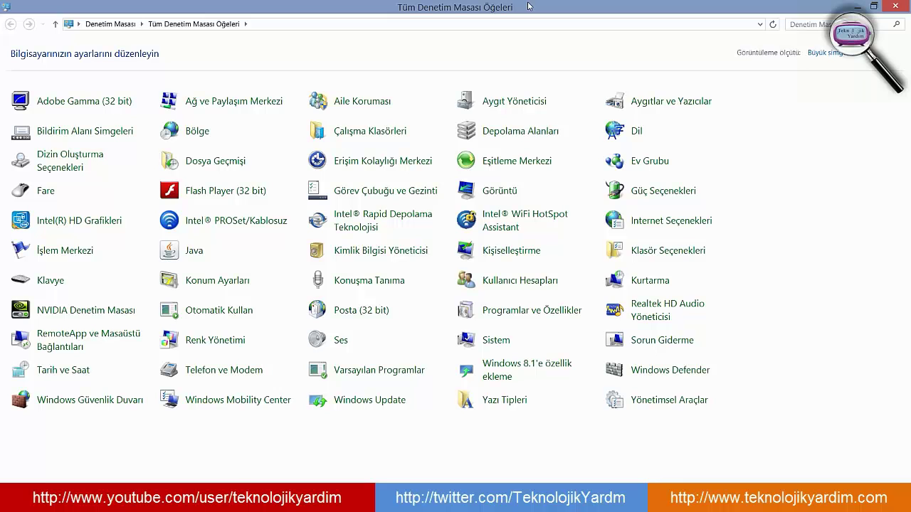
click(895, 6)
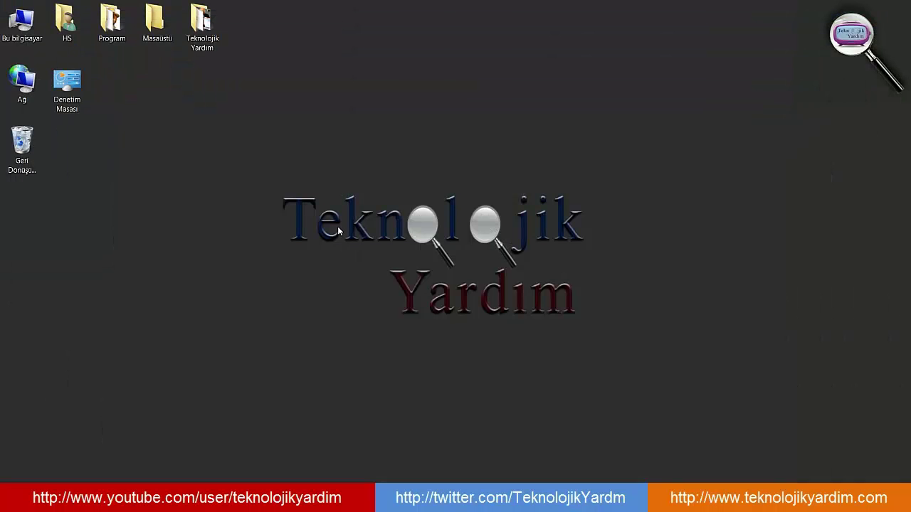
double_click(21, 21)
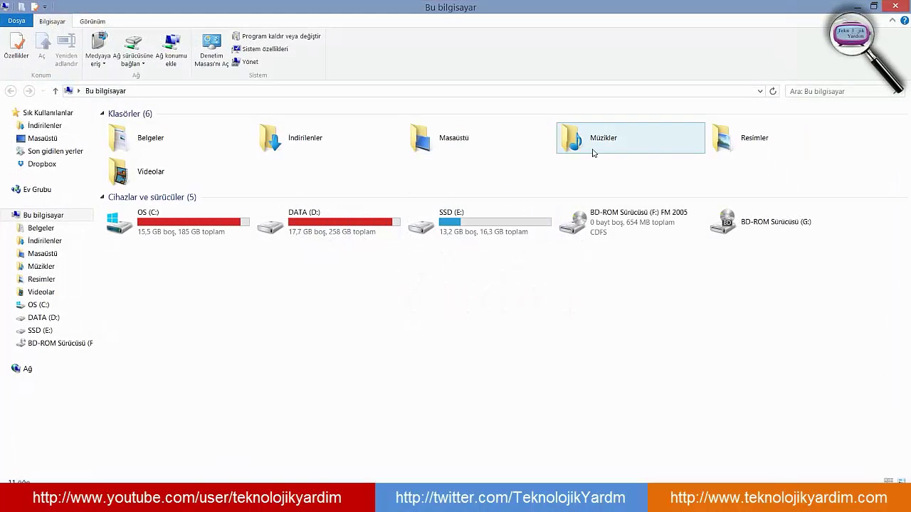
drag(178, 297, 224, 392)
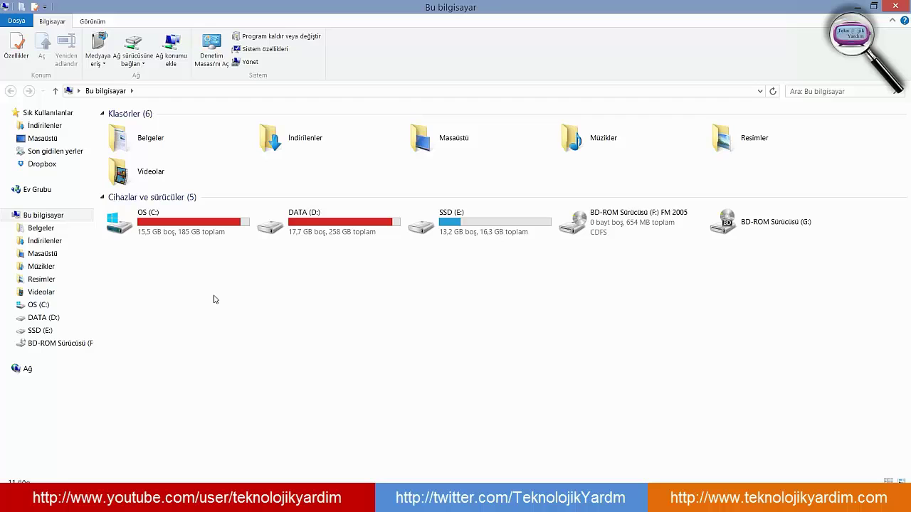
- Start Disk Cleanup for the OS (C:) drive from its properties, and close the properties and Bu bilgisayar windows
right_click(137, 222)
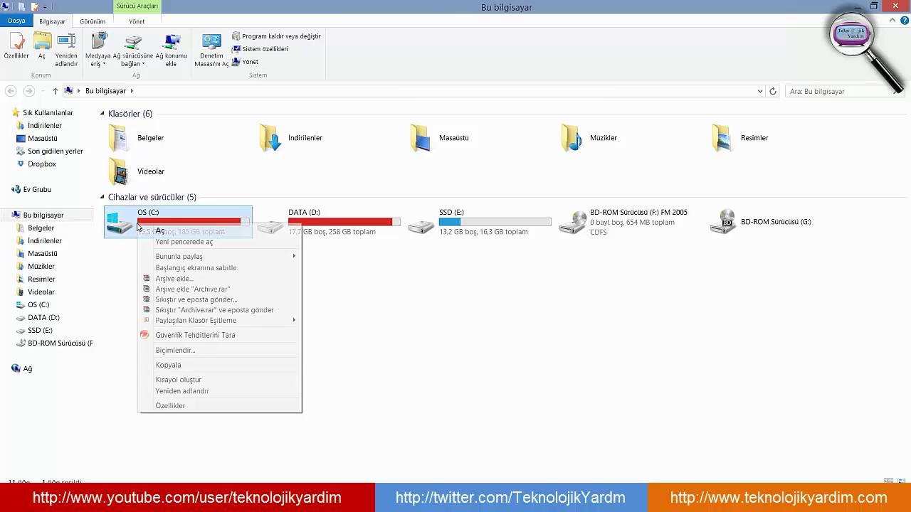
click(190, 407)
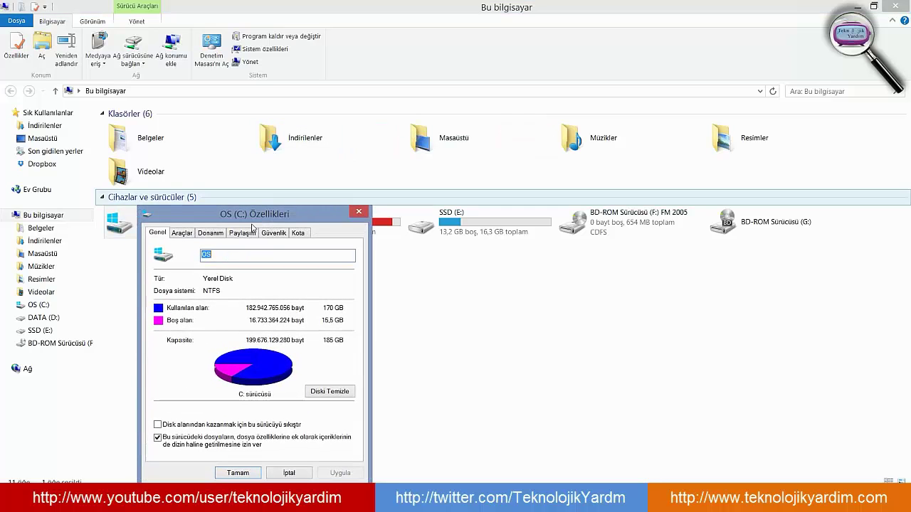
drag(255, 220, 260, 102)
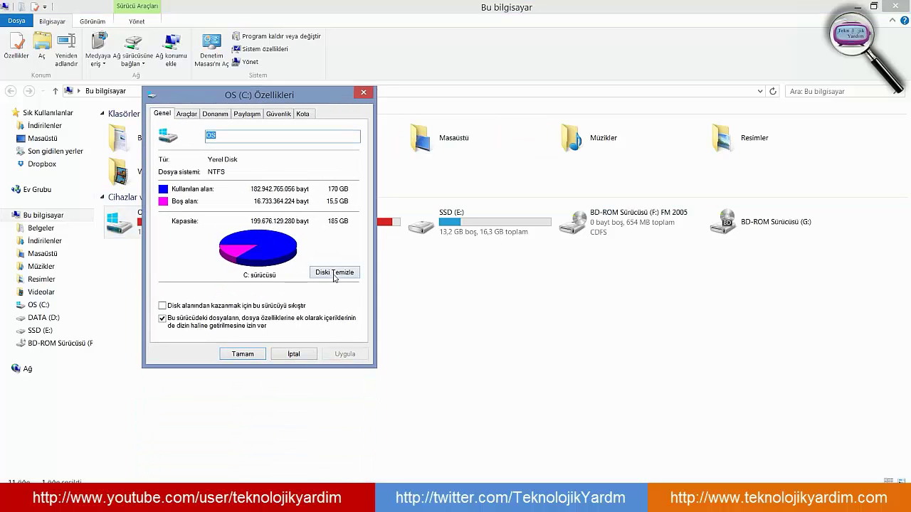
click(293, 354)
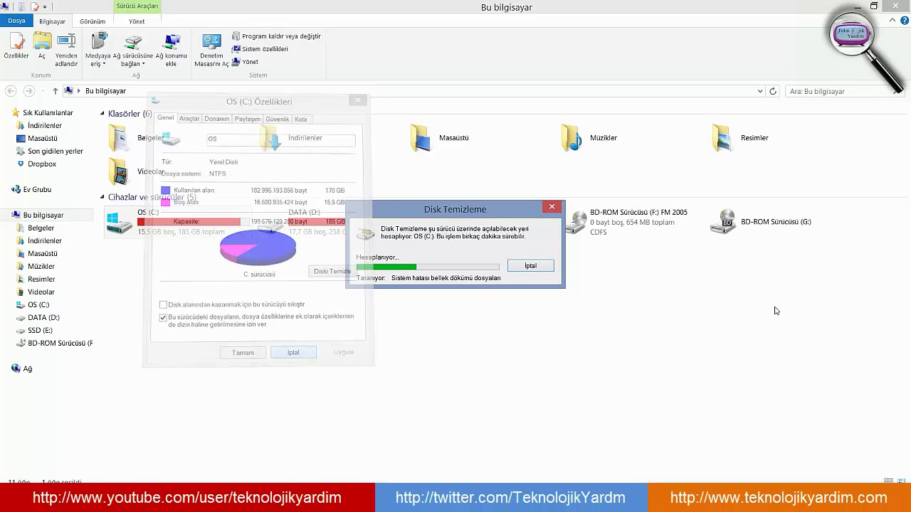
click(883, 5)
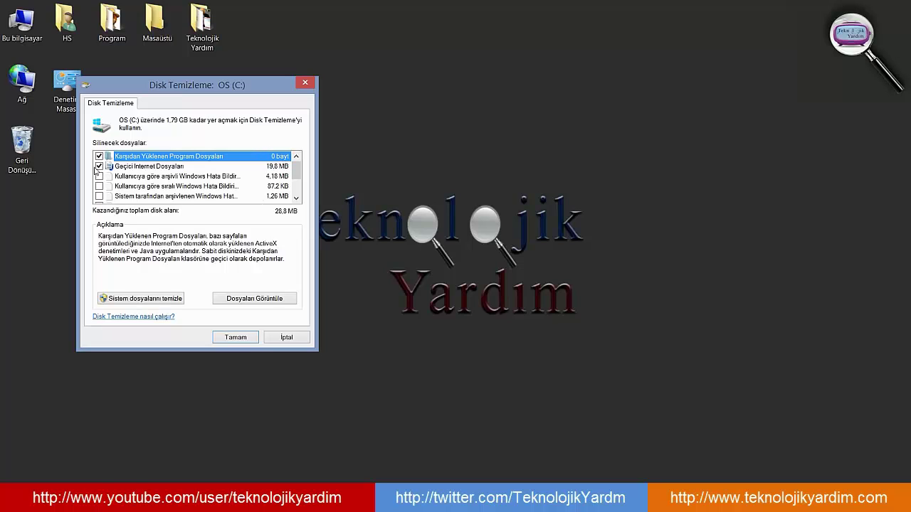
- Mark Geri Dönüşüm Kutusu and Geçici Dosyalar for deletion, leave Geçici İnternet Dosyaları unmarked, and review the list
scroll(170, 183, down, 2)
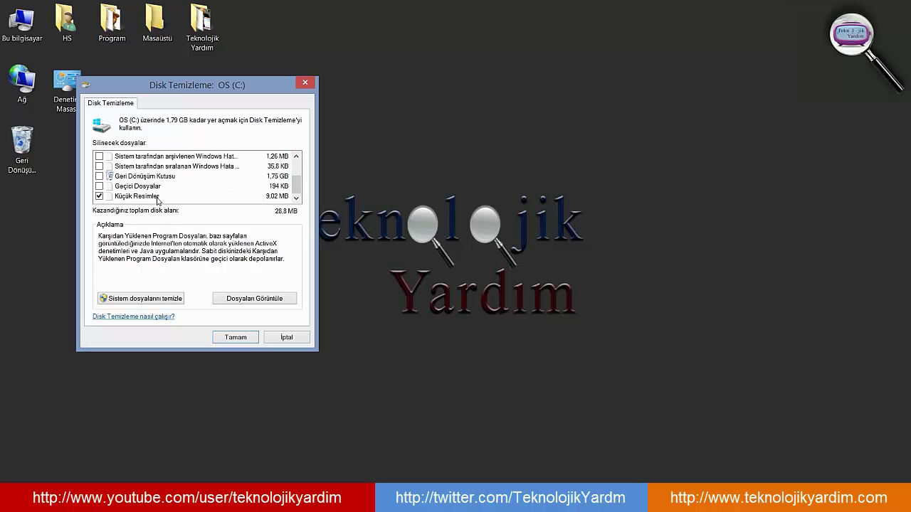
click(100, 176)
click(100, 195)
scroll(100, 192, up, 2)
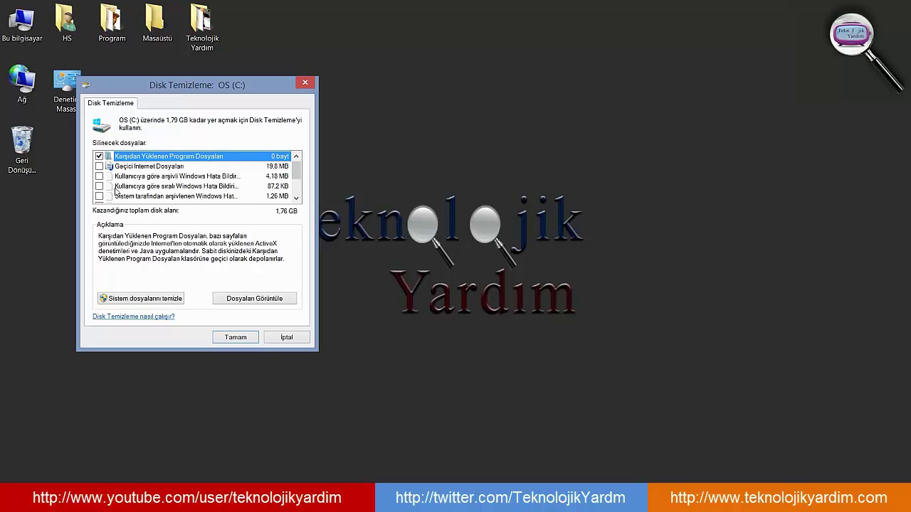
scroll(116, 188, down, 1)
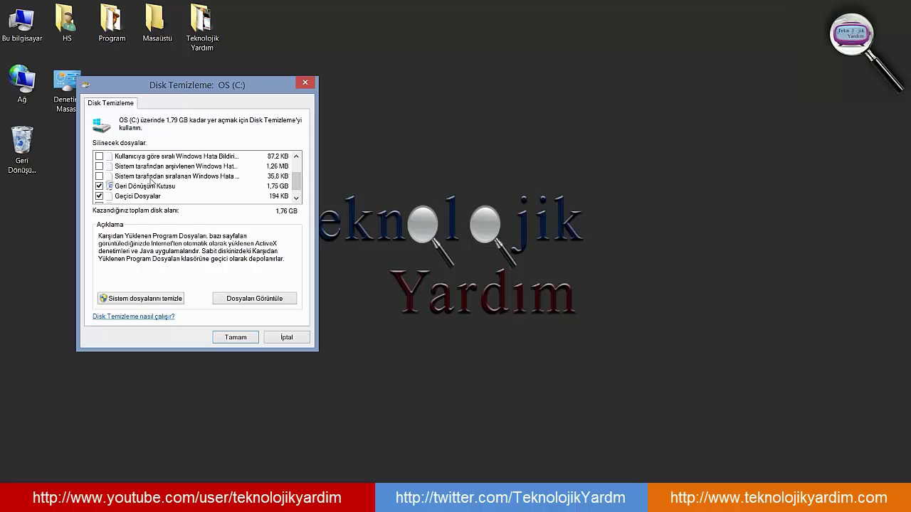
scroll(203, 170, up, 1)
click(195, 158)
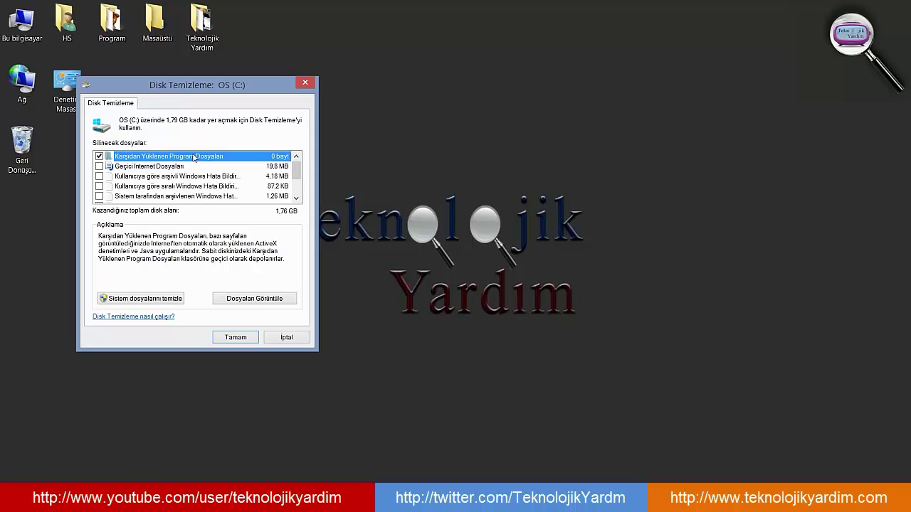
- Extend the cleanup to system files and also mark Sistem hatası bellek dökümü dosyaları and Geri Dönüşüm Kutusu for deletion
click(168, 299)
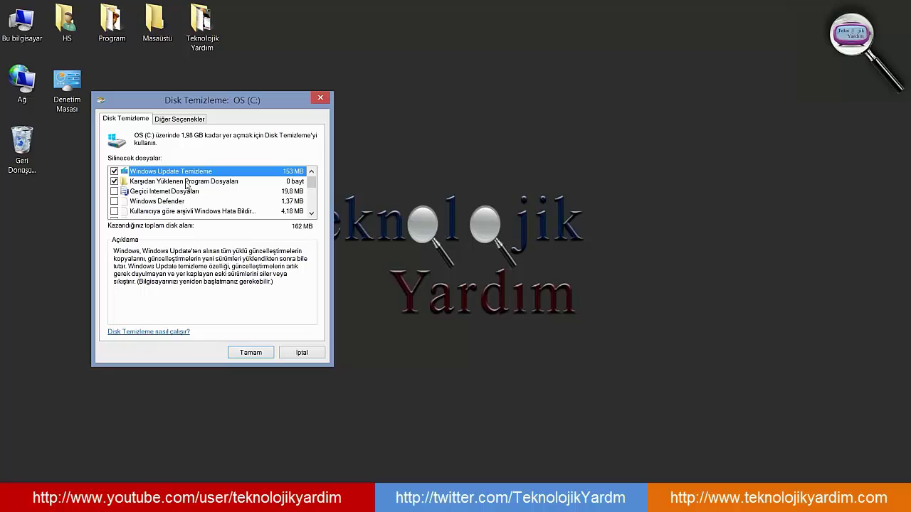
scroll(189, 182, down, 1)
scroll(188, 180, up, 1)
scroll(191, 178, down, 2)
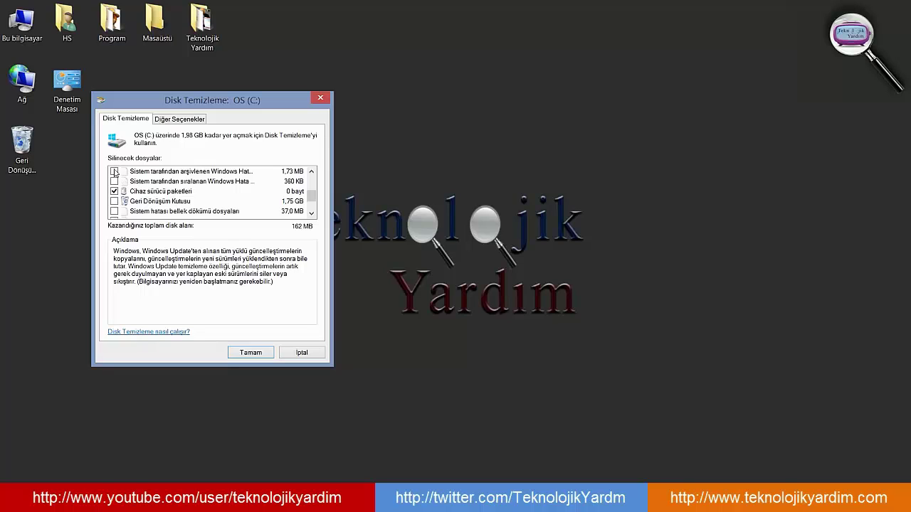
scroll(204, 222, down, 1)
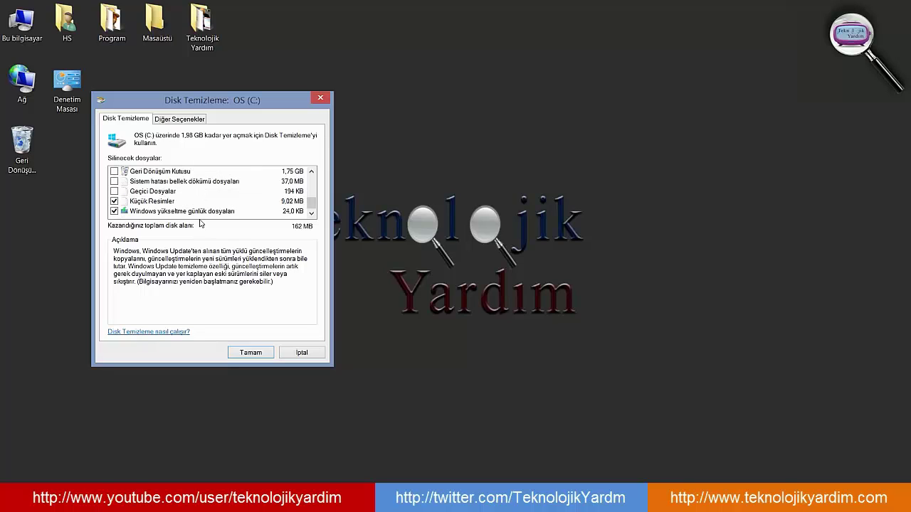
click(113, 181)
click(114, 172)
scroll(154, 199, up, 2)
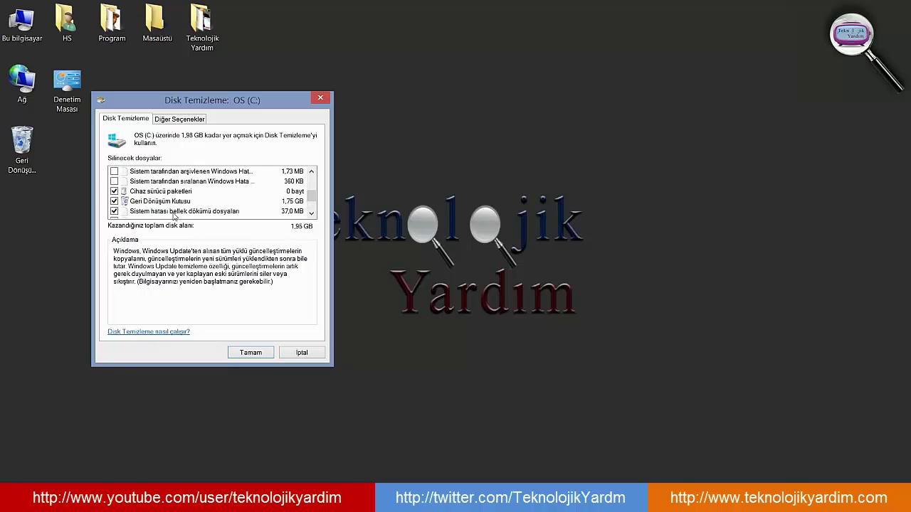
scroll(170, 211, down, 3)
scroll(163, 212, down, 3)
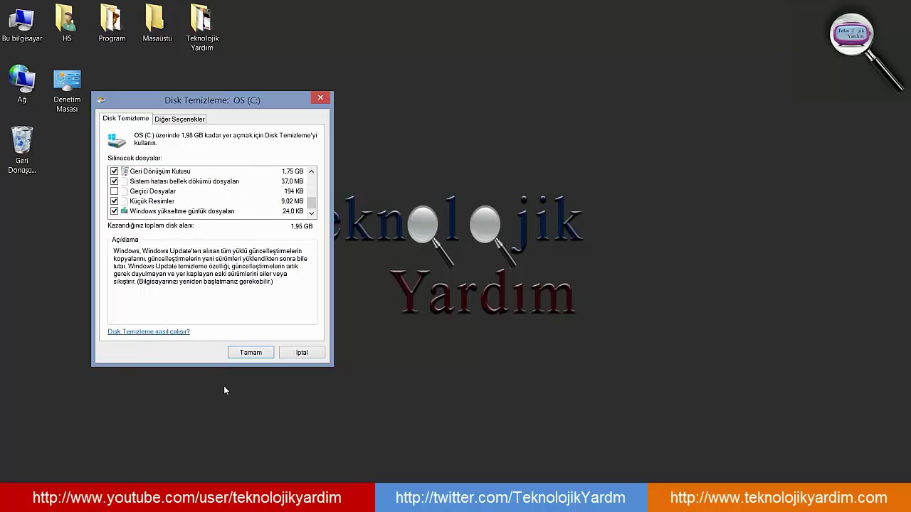
- Glance at the additional cleanup options, and run the cleanup of OS (C:), confirming permanent deletion of the files
click(184, 121)
click(121, 120)
click(257, 353)
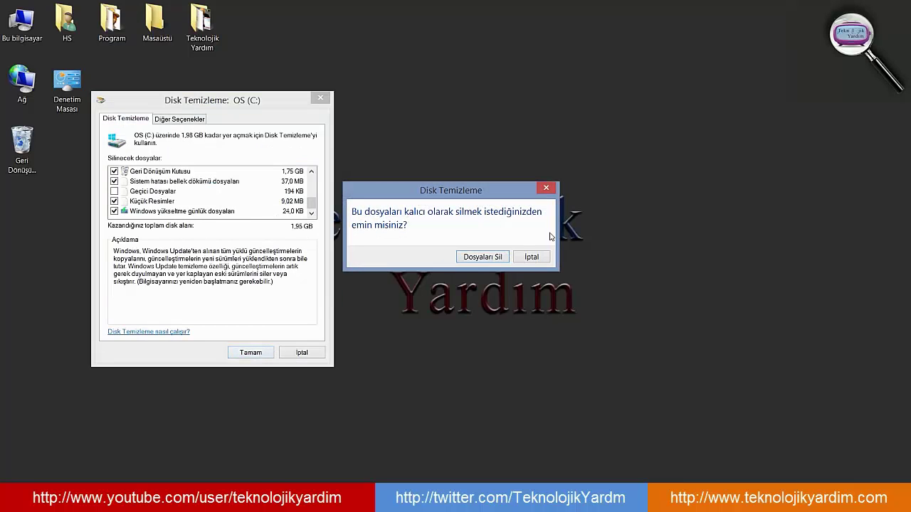
click(479, 257)
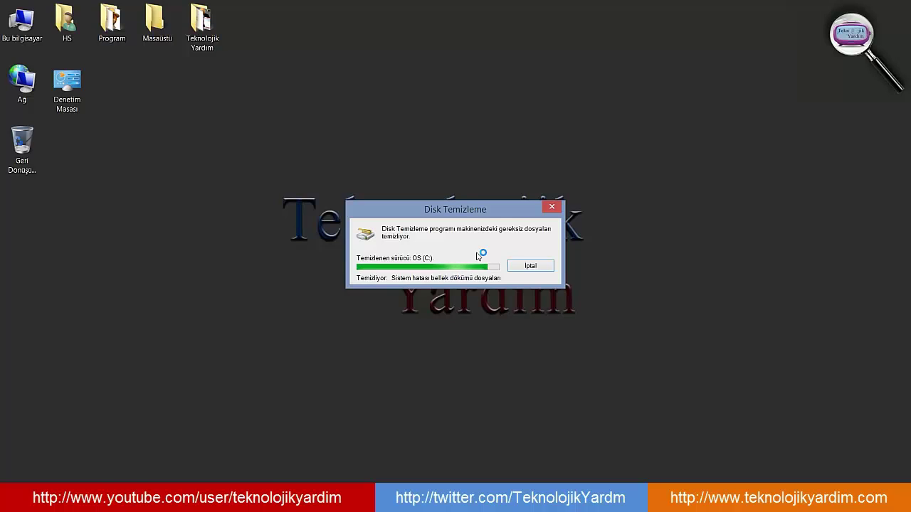
- Reopen Bu bilgisayar, look through the folders on the OS (C:) drive, and return to the drive overview
double_click(21, 21)
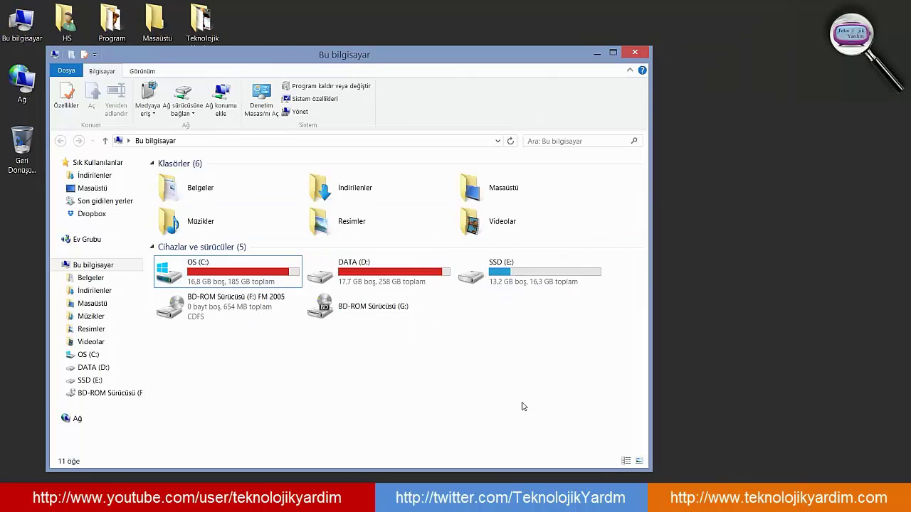
click(214, 279)
double_click(213, 279)
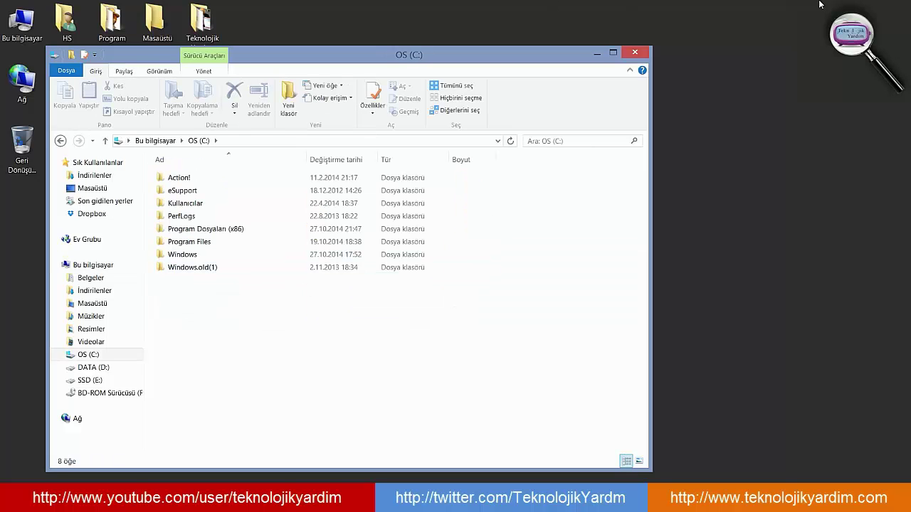
click(61, 140)
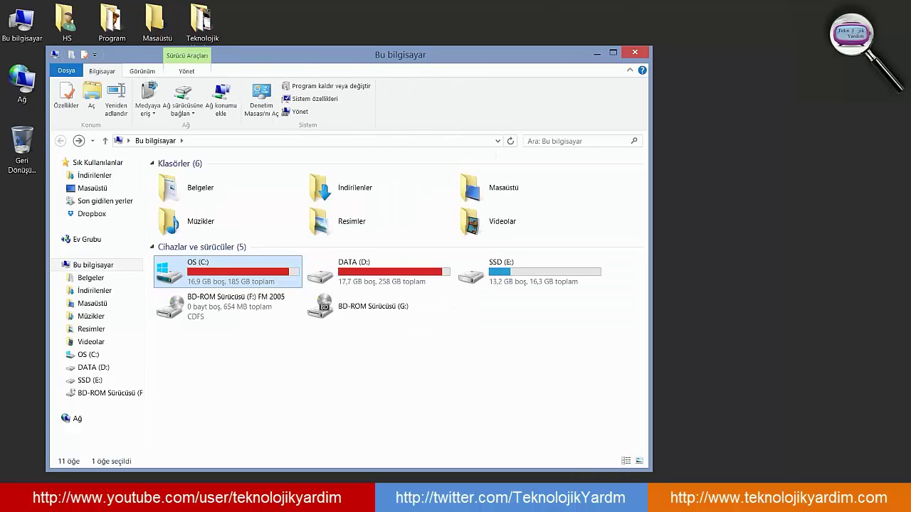
- Open the properties of OS (C:), minimize Bu bilgisayar, and arrange the properties beside the Disk Cleanup progress window
right_click(215, 268)
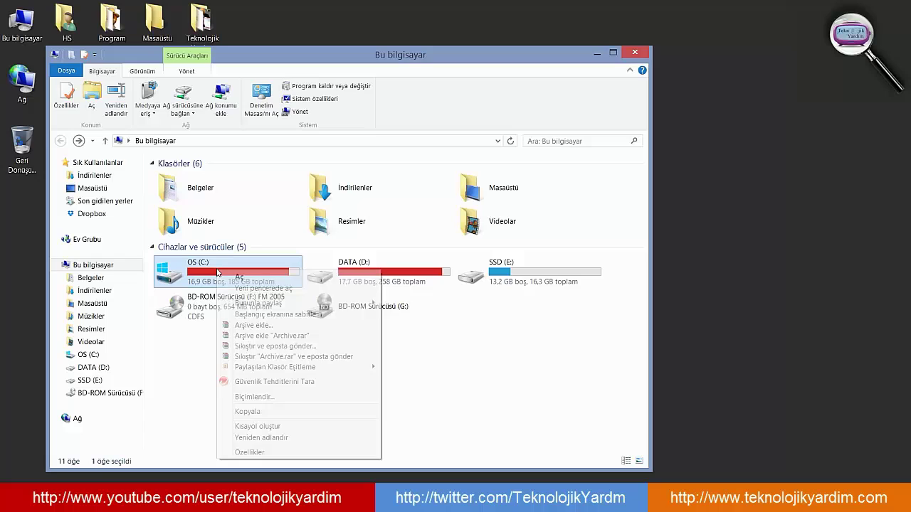
click(277, 450)
click(597, 52)
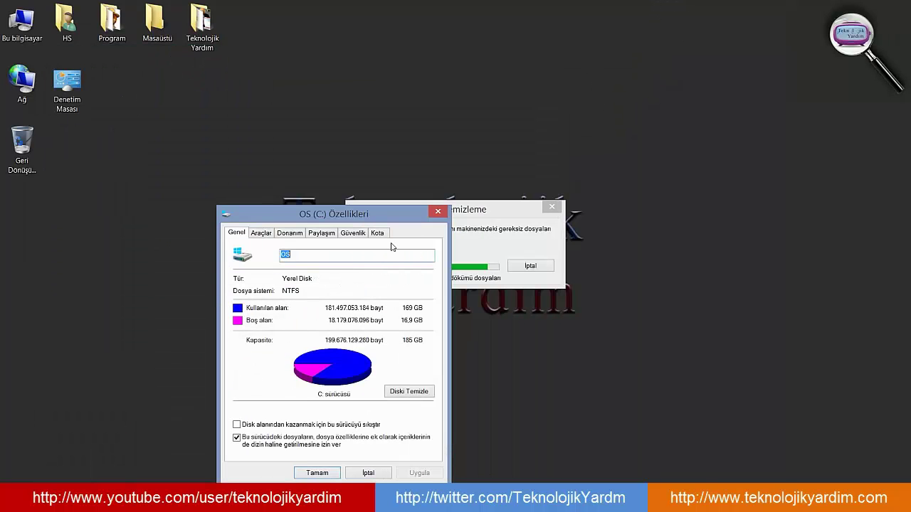
drag(334, 214, 680, 100)
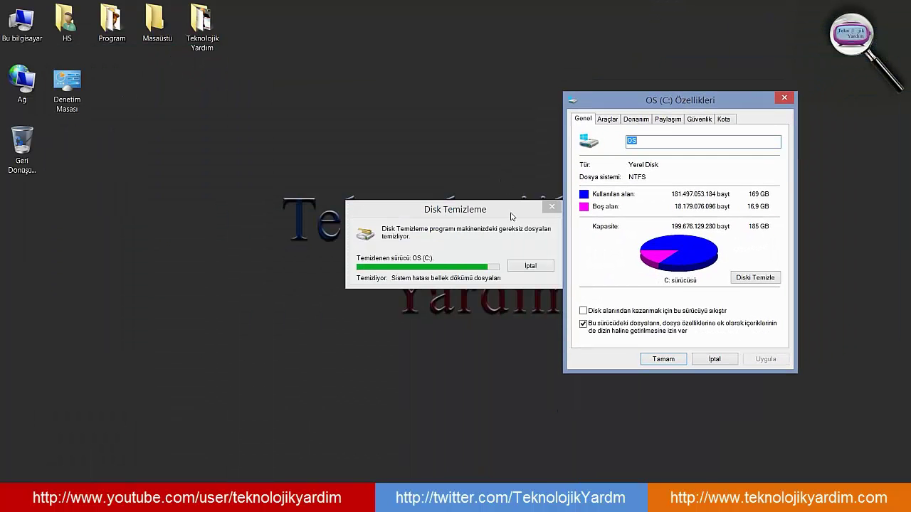
drag(502, 213, 383, 152)
drag(698, 99, 644, 108)
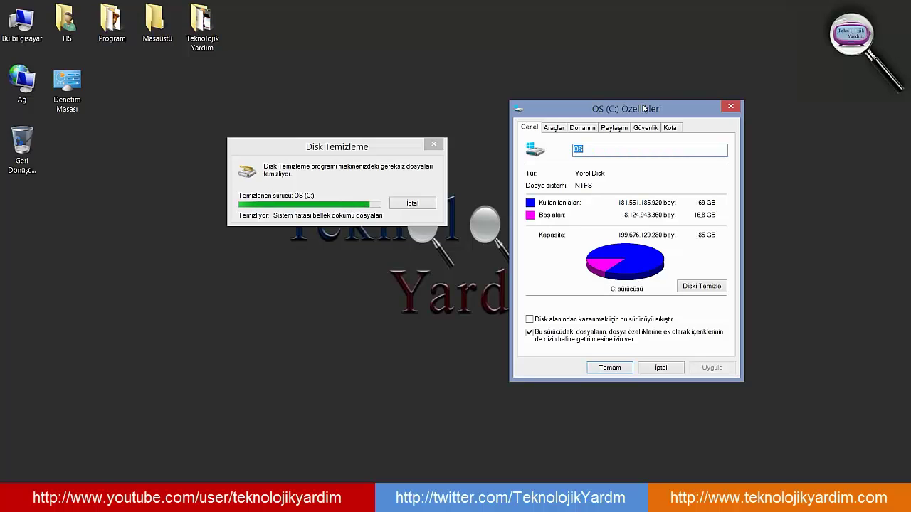
- Open the drive optimization tool from the properties of OS (C:), close the properties, and place the tool beside Disk Cleanup
click(548, 131)
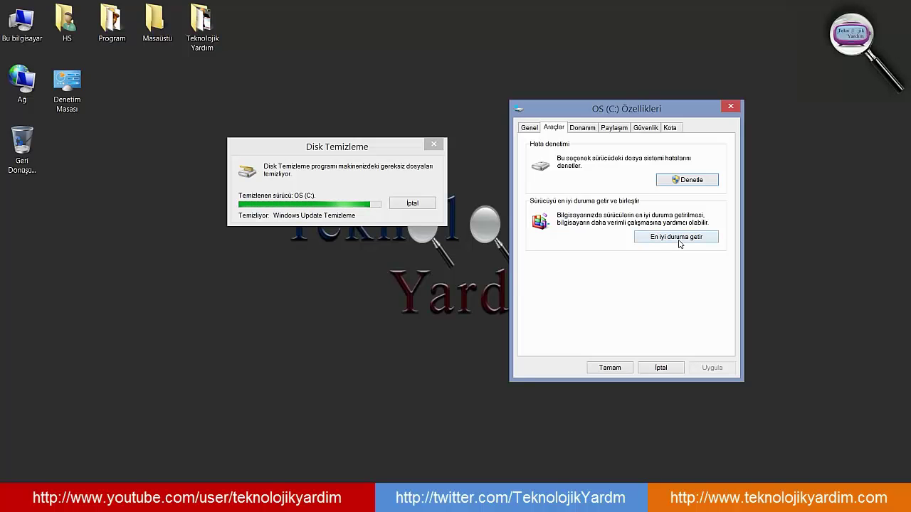
click(678, 245)
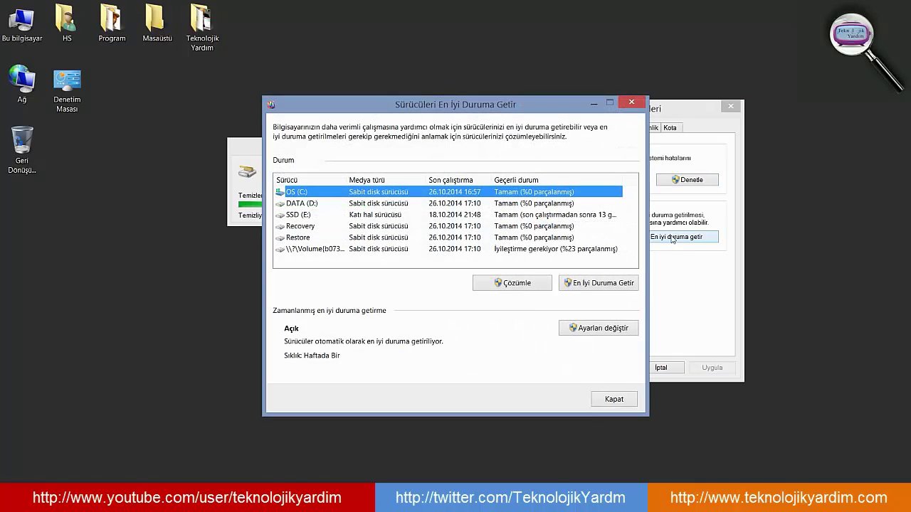
click(674, 369)
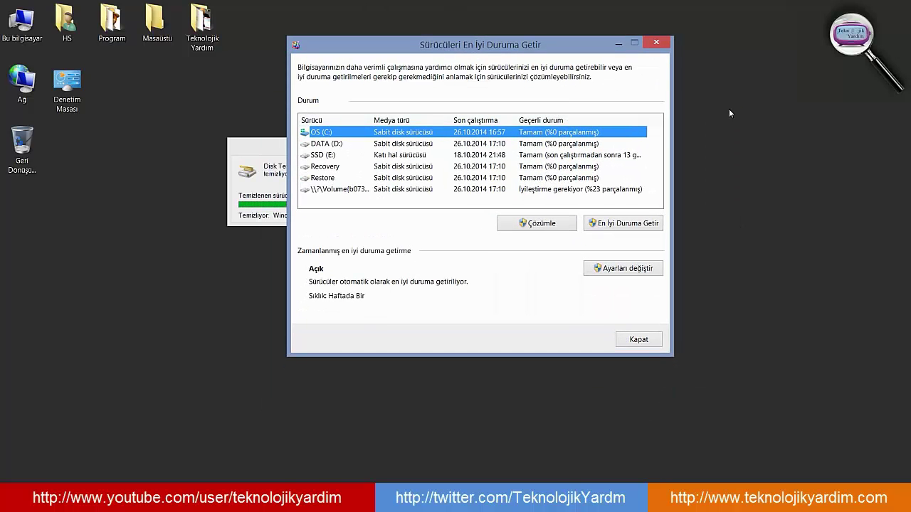
drag(529, 45, 688, 93)
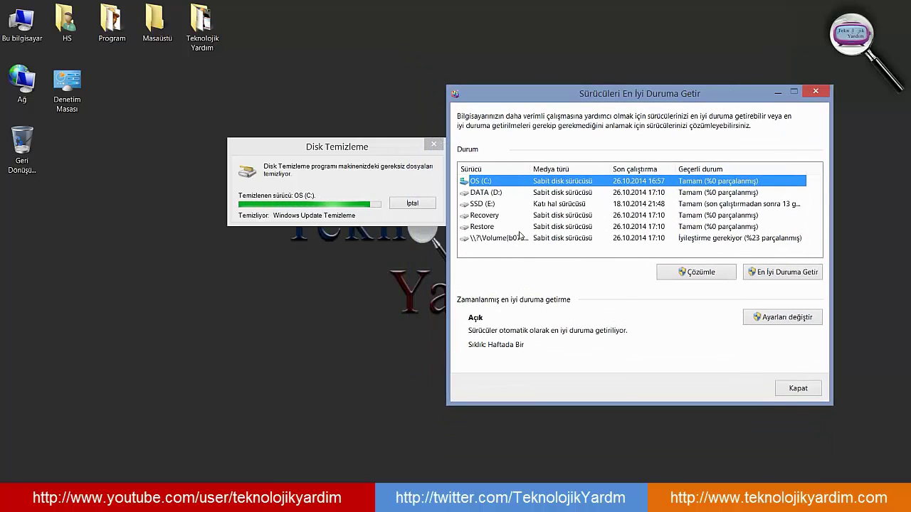
drag(347, 153, 272, 136)
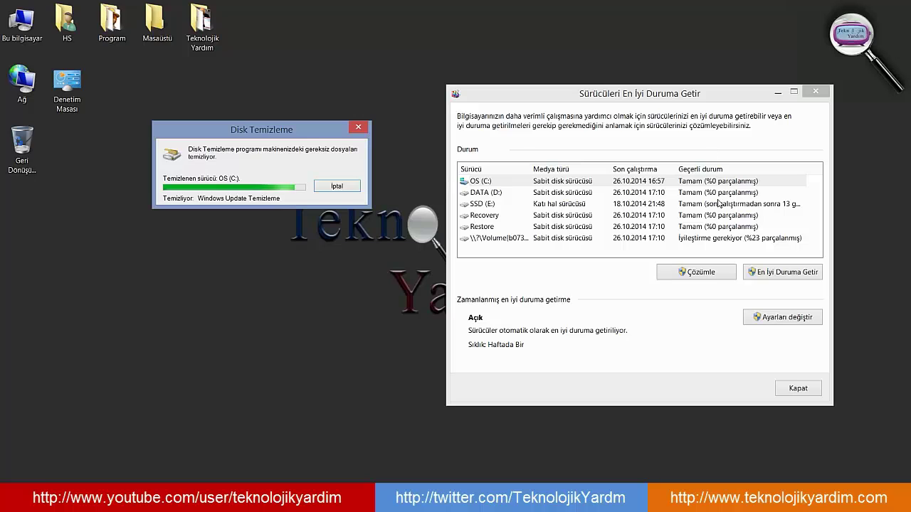
- Analyze the OS (C:) drive for fragmentation and start optimizing it
click(706, 274)
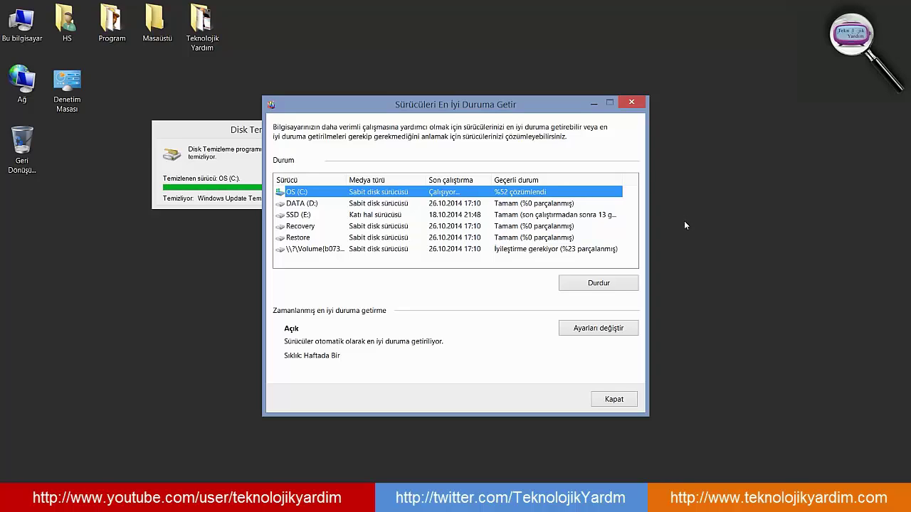
click(246, 156)
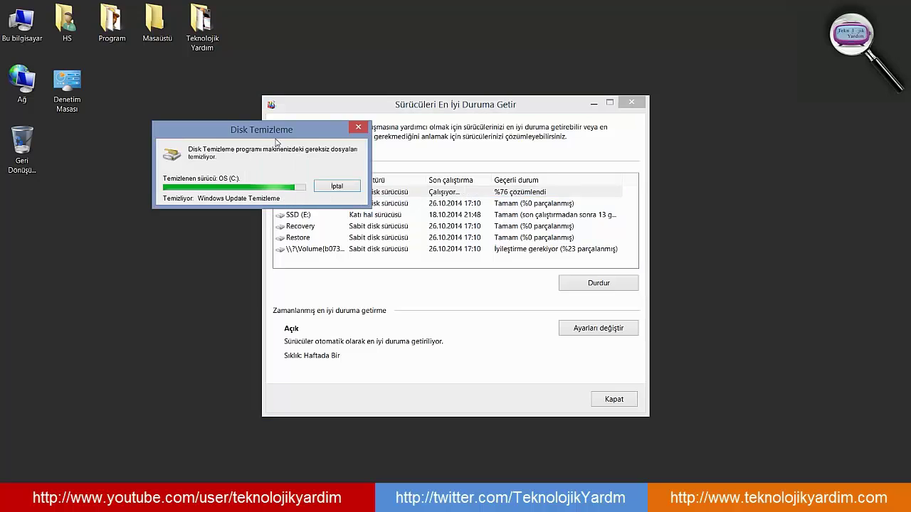
click(476, 279)
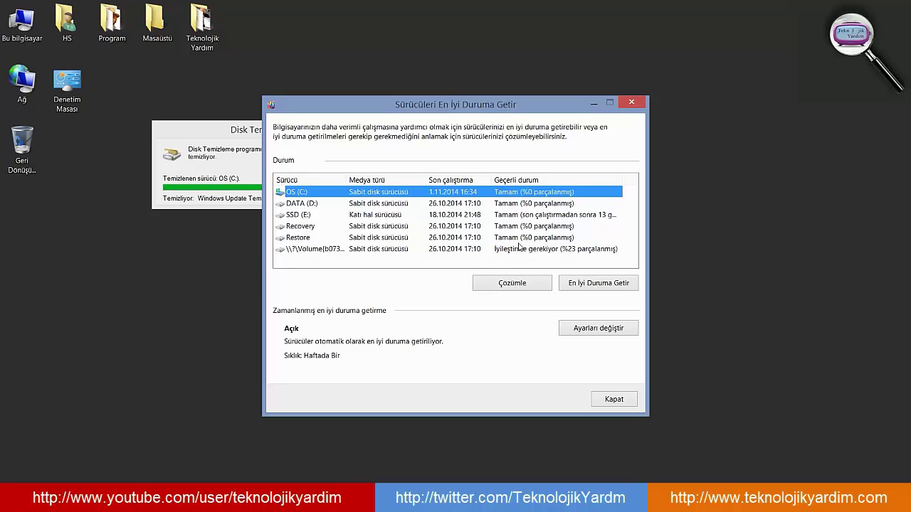
click(595, 283)
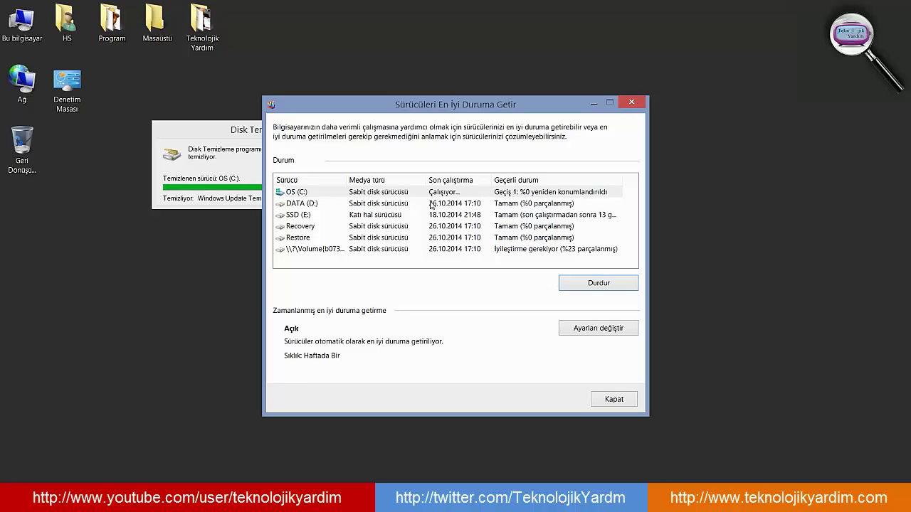
- Cancel the running Disk Cleanup and close the drive optimization window
click(210, 175)
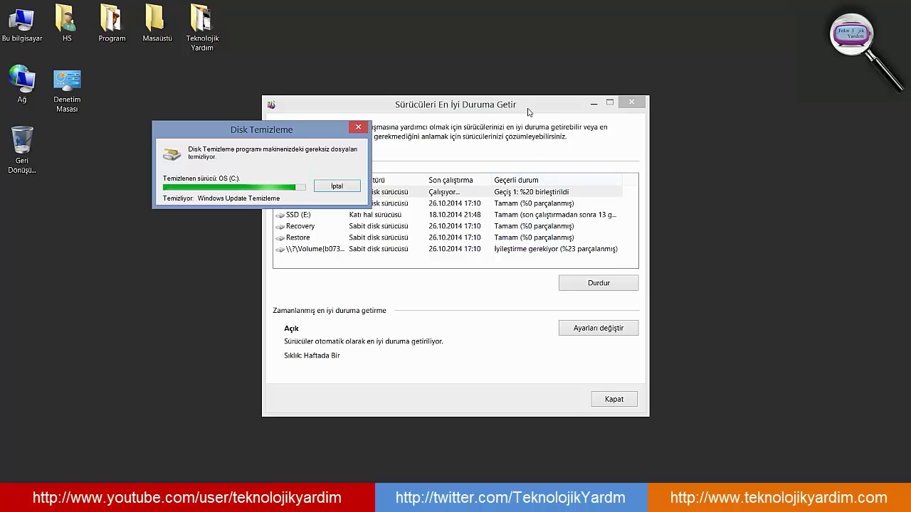
click(327, 186)
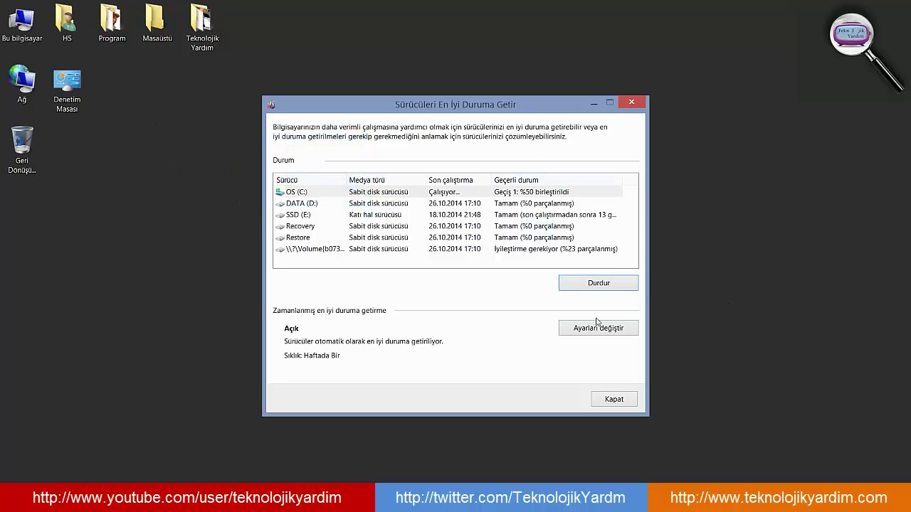
click(609, 400)
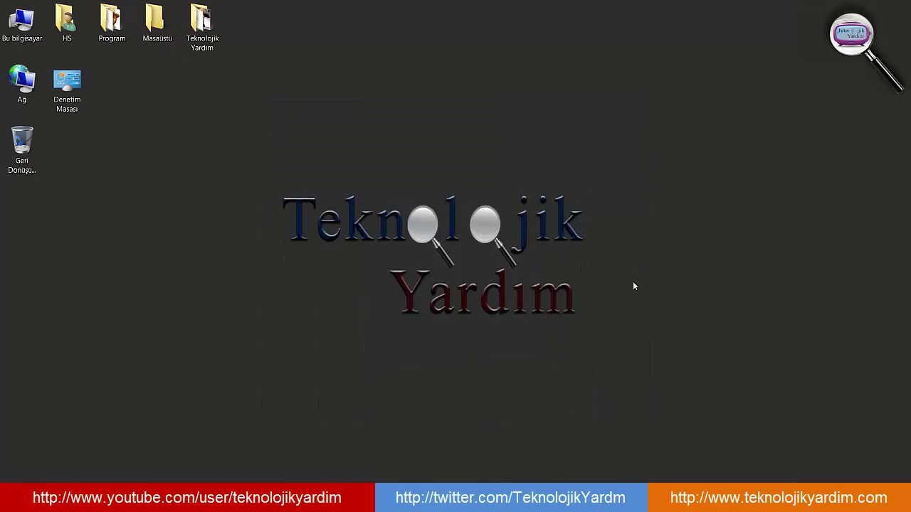